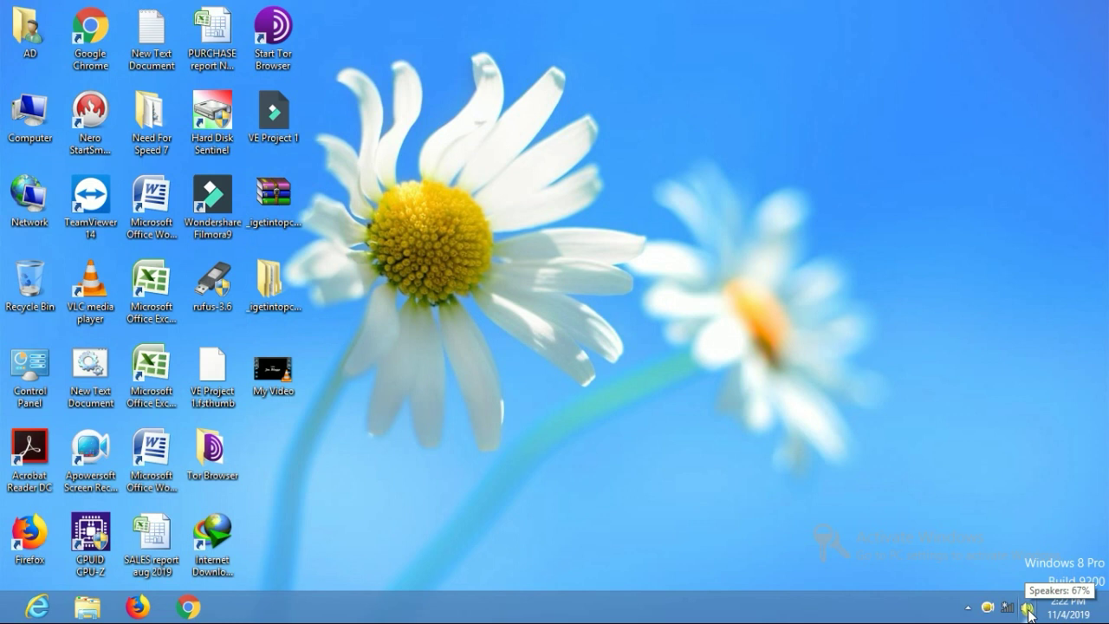
Step: Mute the speakers from the system volume control and unmute them again
left_click(1028, 610)
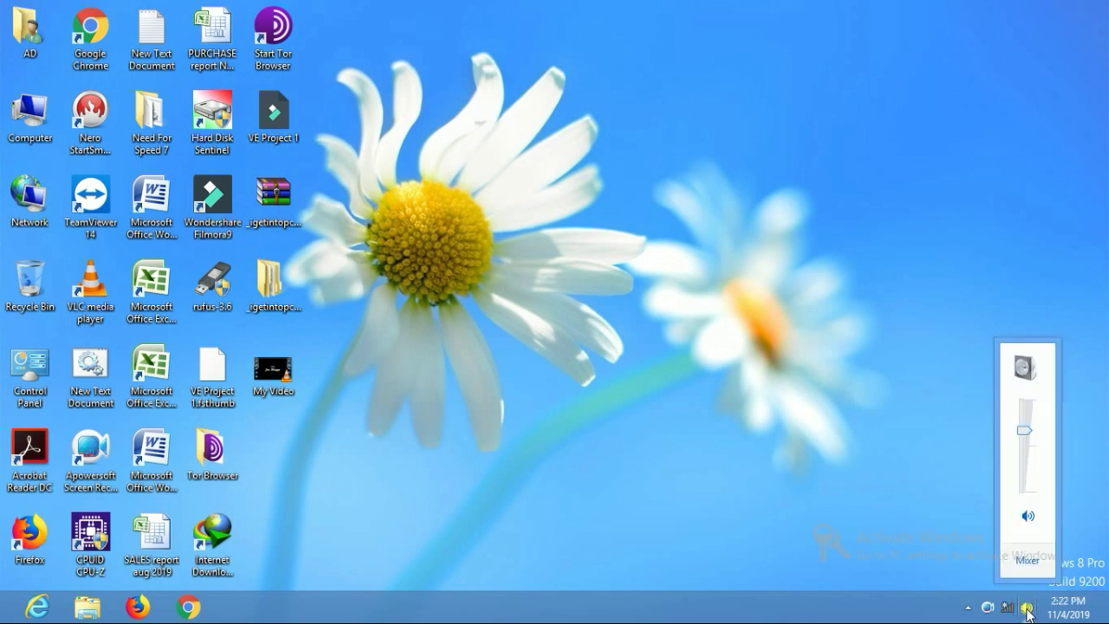
left_click(1030, 517)
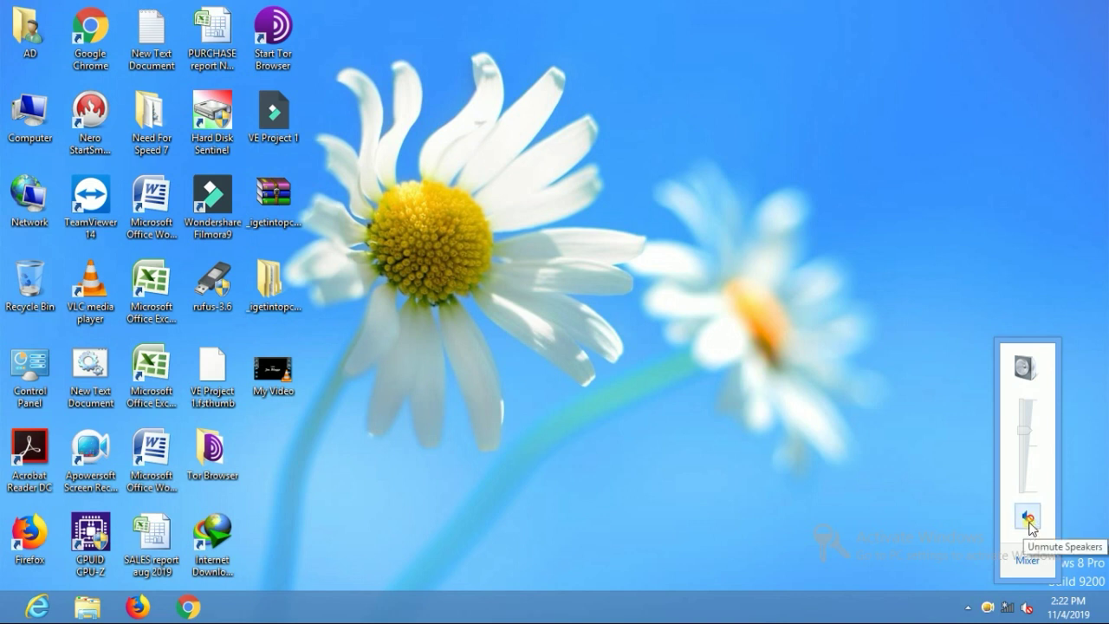
left_click(1030, 519)
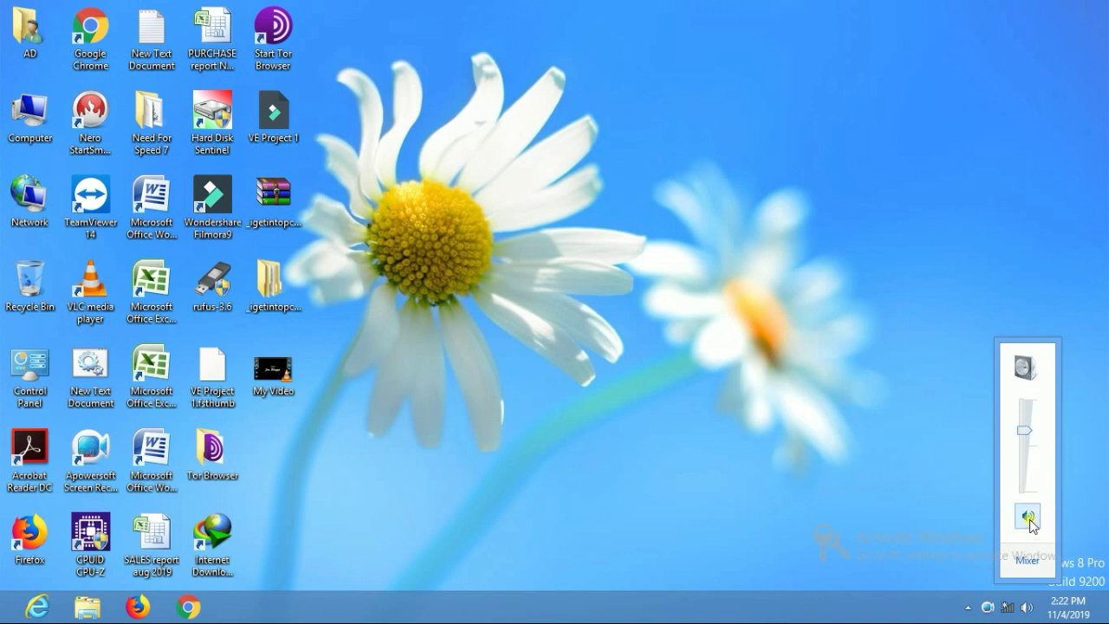
Step: In the Speakers properties, set the device usage to "Don't use this device (disable)" and apply it
left_click(1027, 368)
left_click_drag(100, 41, 492, 111)
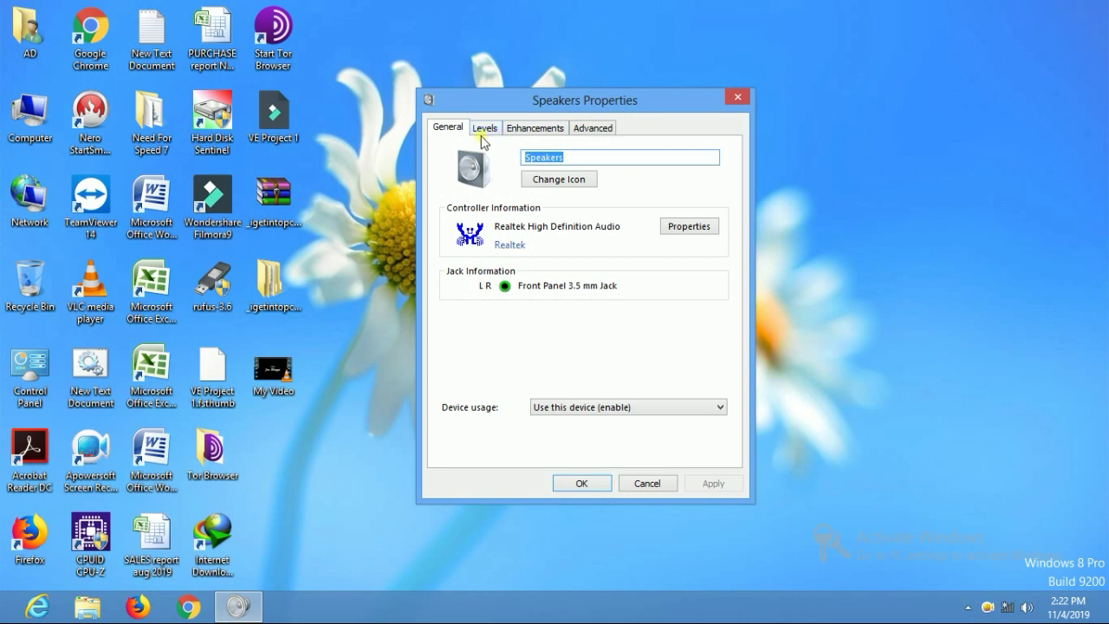
left_click(485, 130)
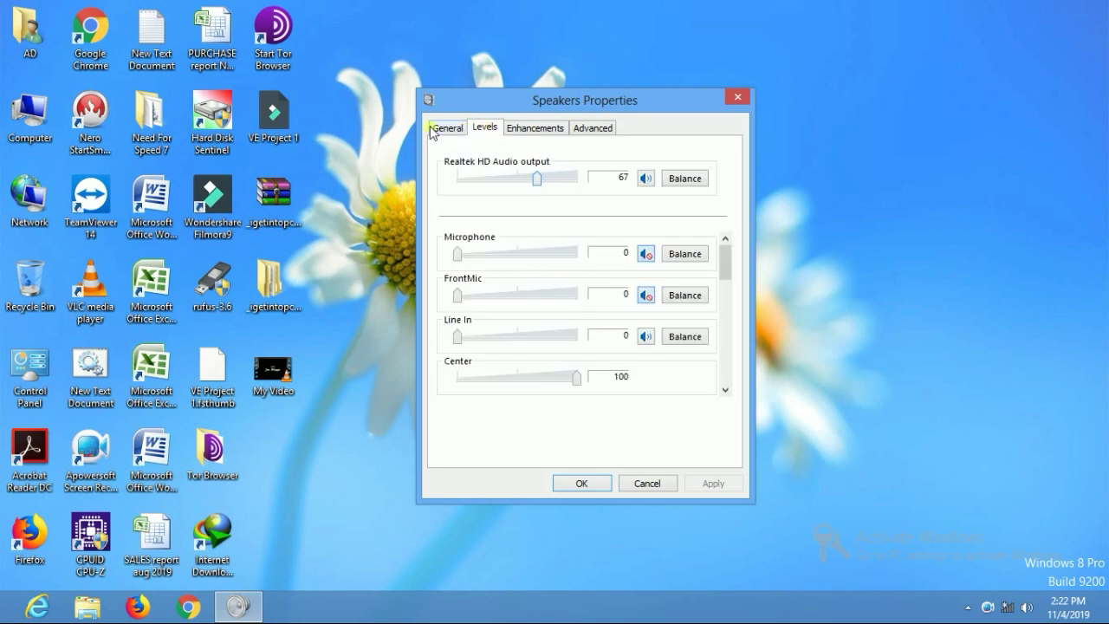
left_click(439, 128)
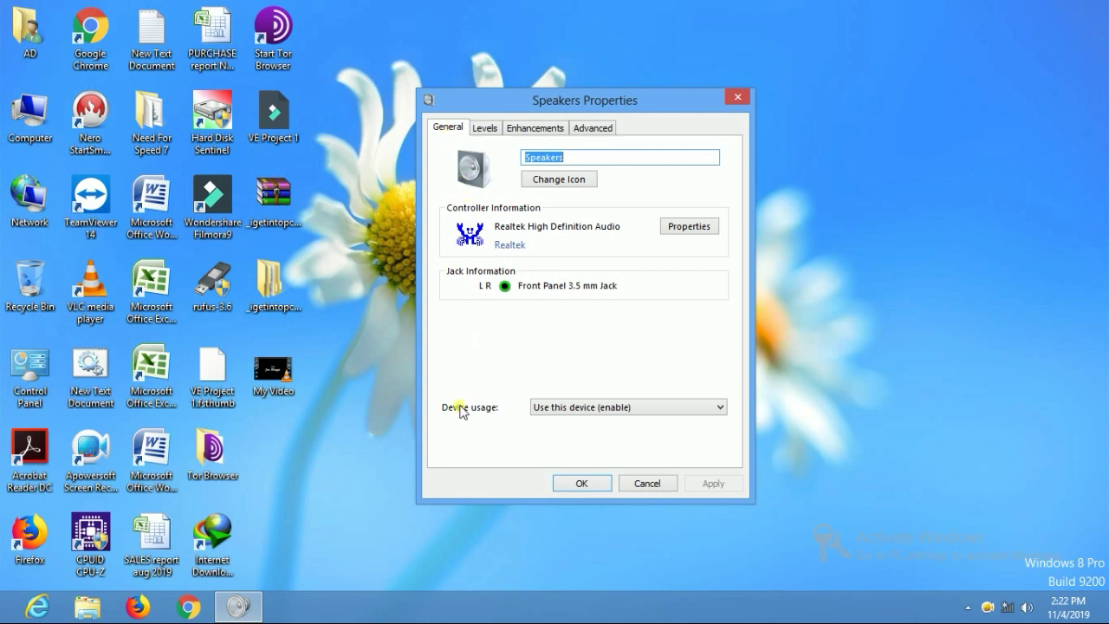
left_click(559, 407)
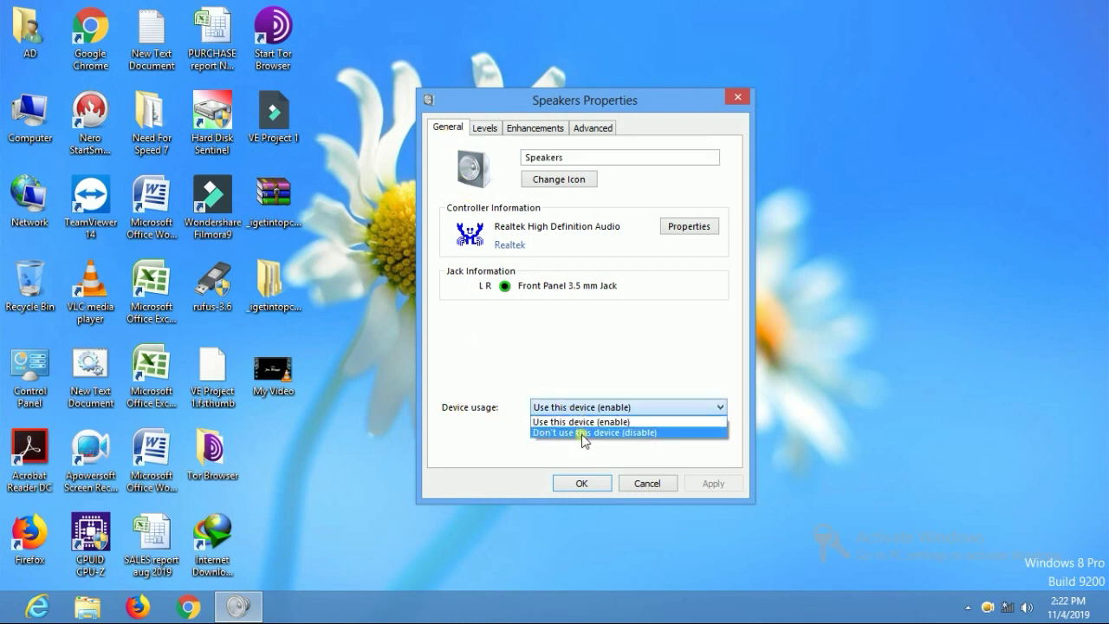
left_click(582, 432)
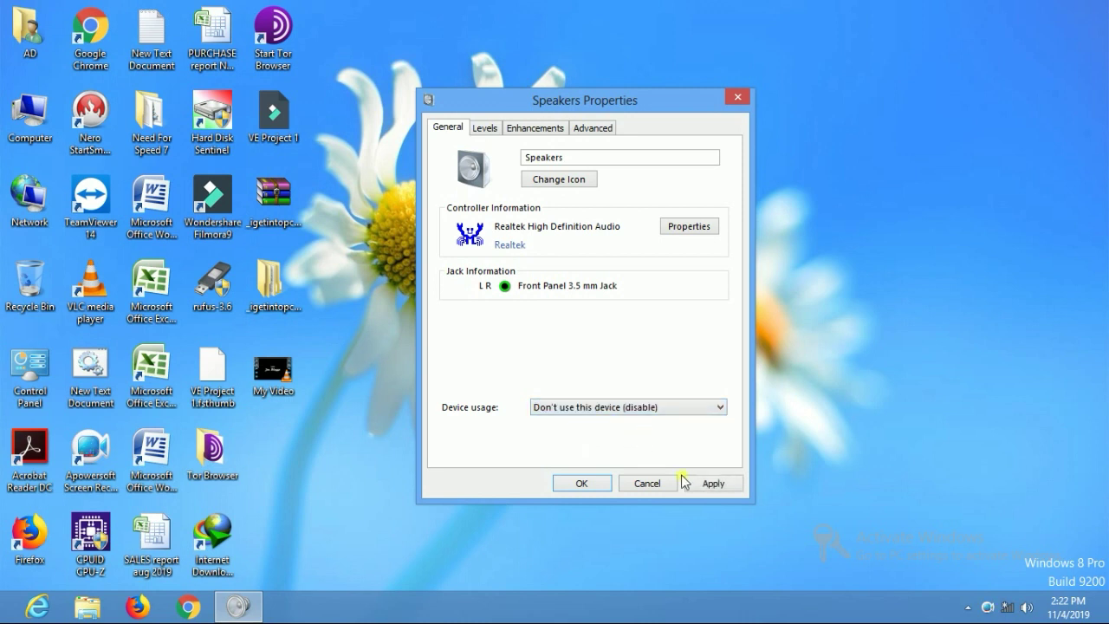
left_click(715, 487)
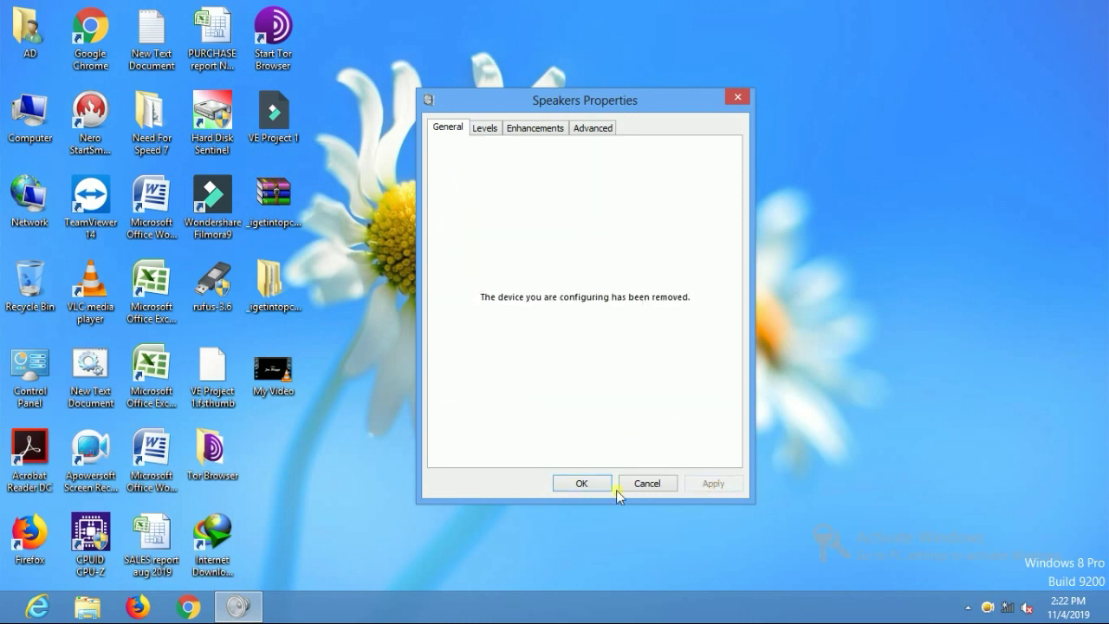
left_click(588, 486)
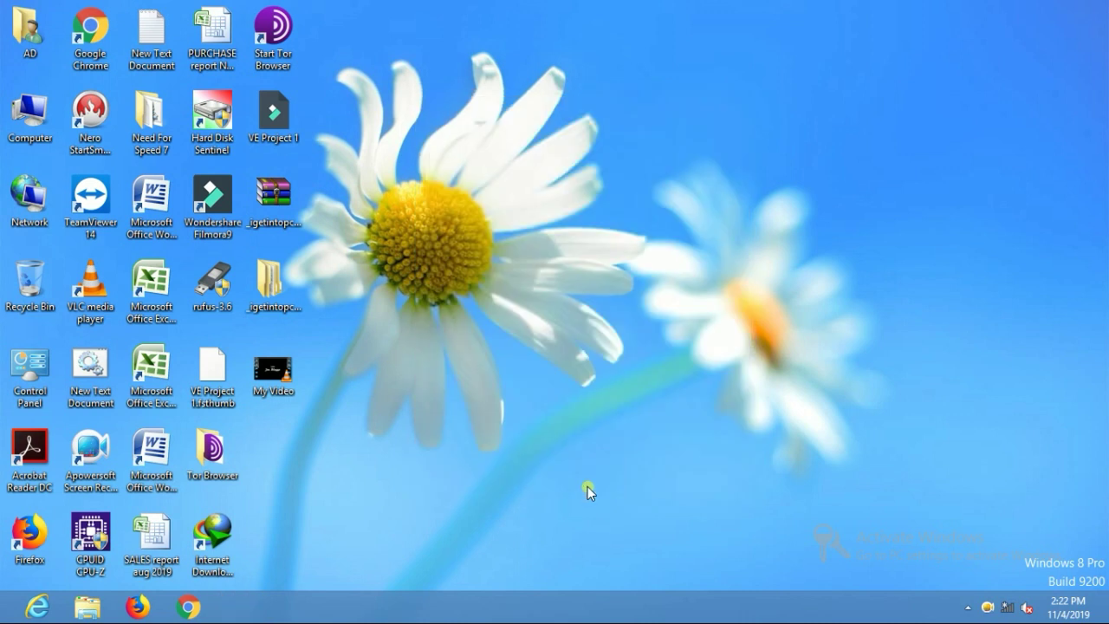
Step: Run the Playing Audio troubleshooter to repair the disabled audio device, and close it when it completes
mouse_move(1025, 609)
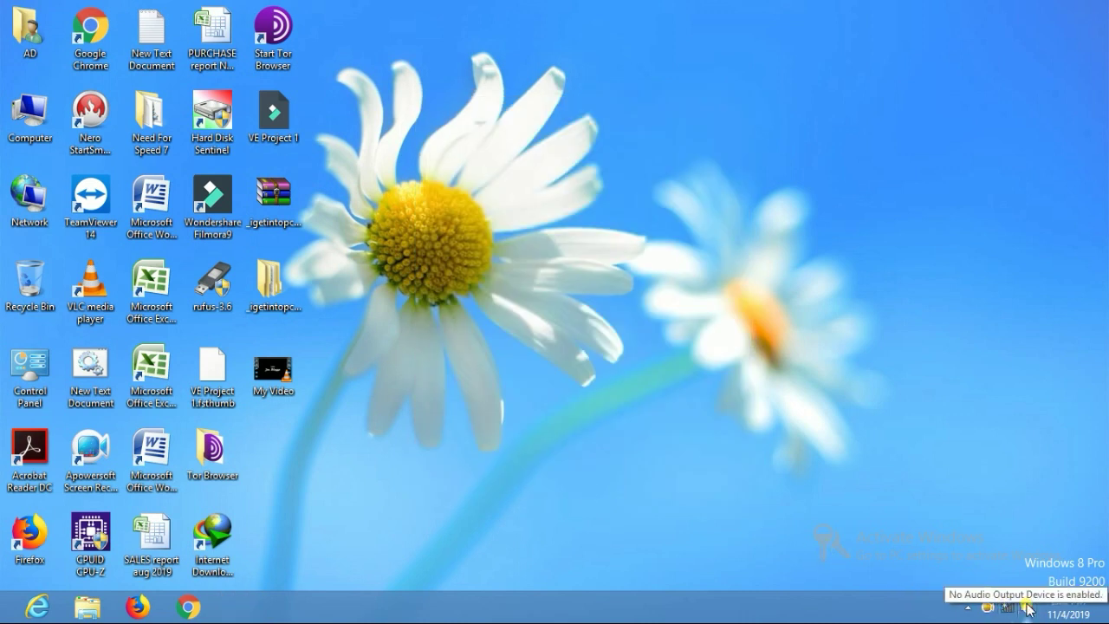
left_click(1027, 609)
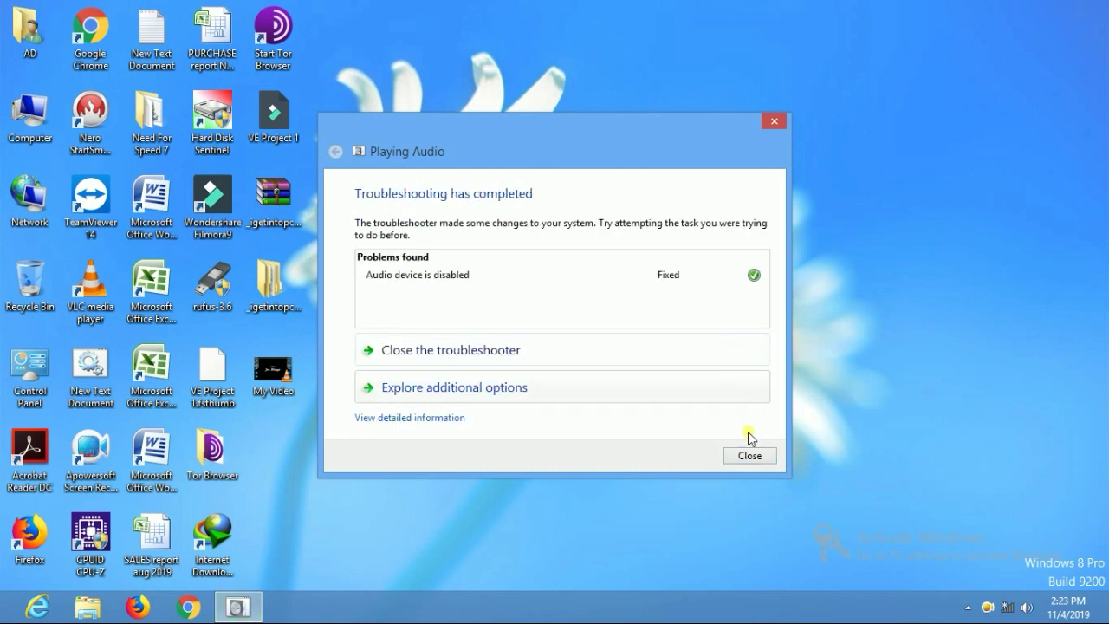
left_click(751, 455)
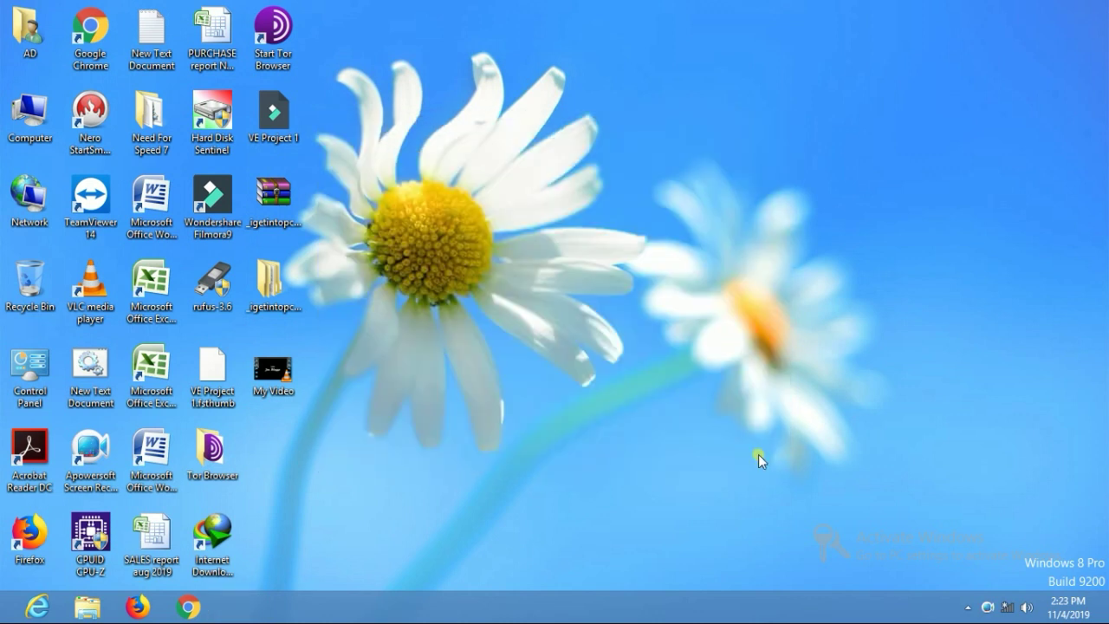
Step: Check the driver, details and events information of the Realtek High Definition Audio controller from the Speakers properties
left_click(1024, 608)
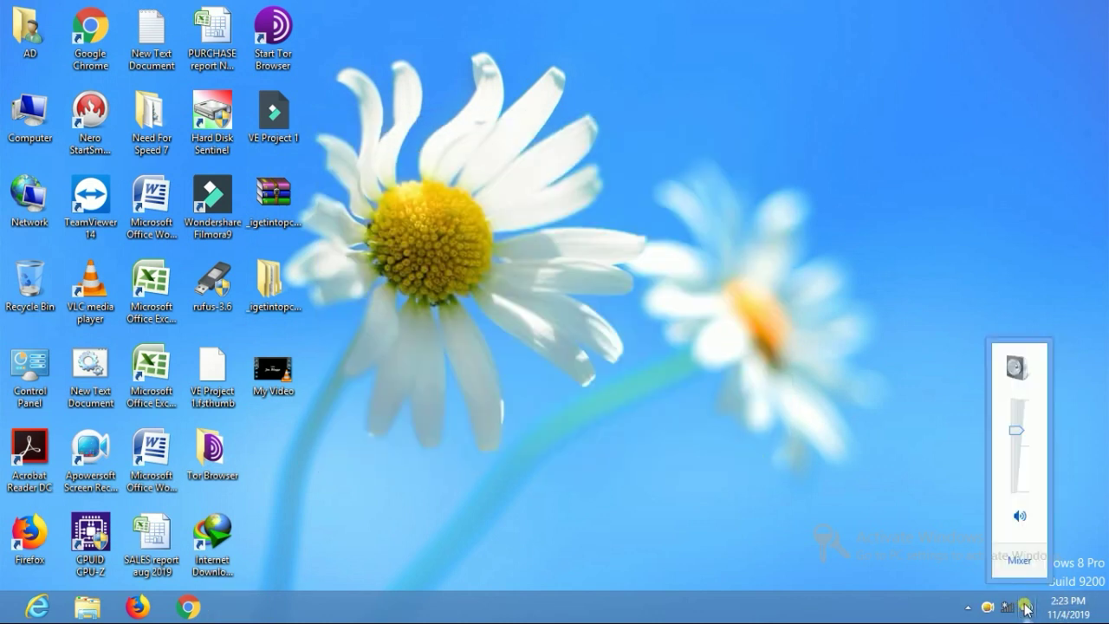
left_click(1021, 368)
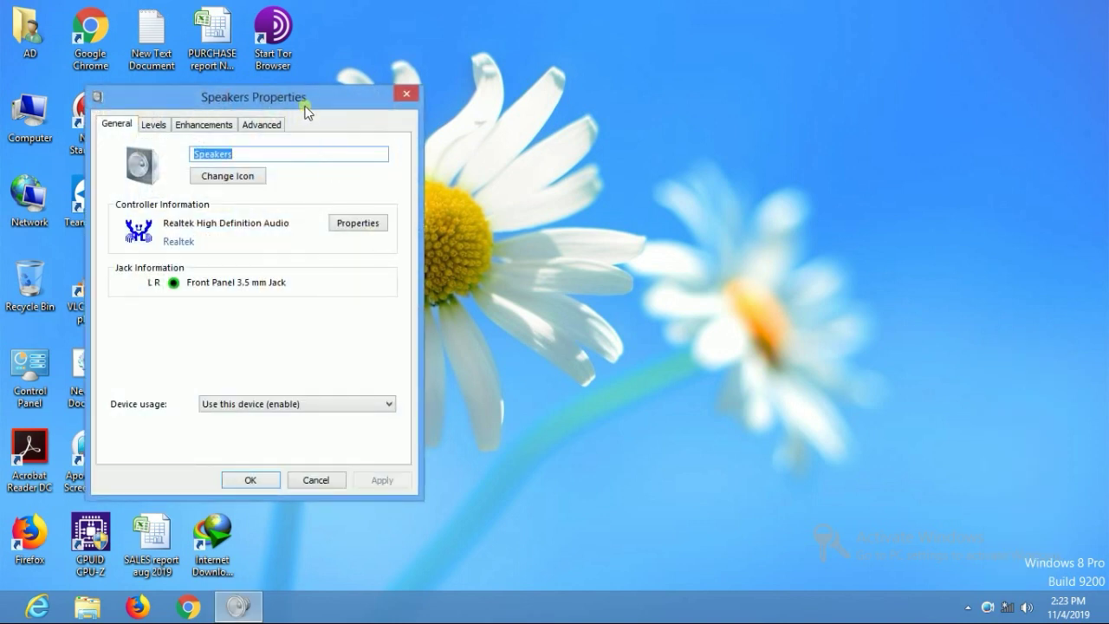
left_click_drag(308, 111, 636, 165)
left_click(702, 284)
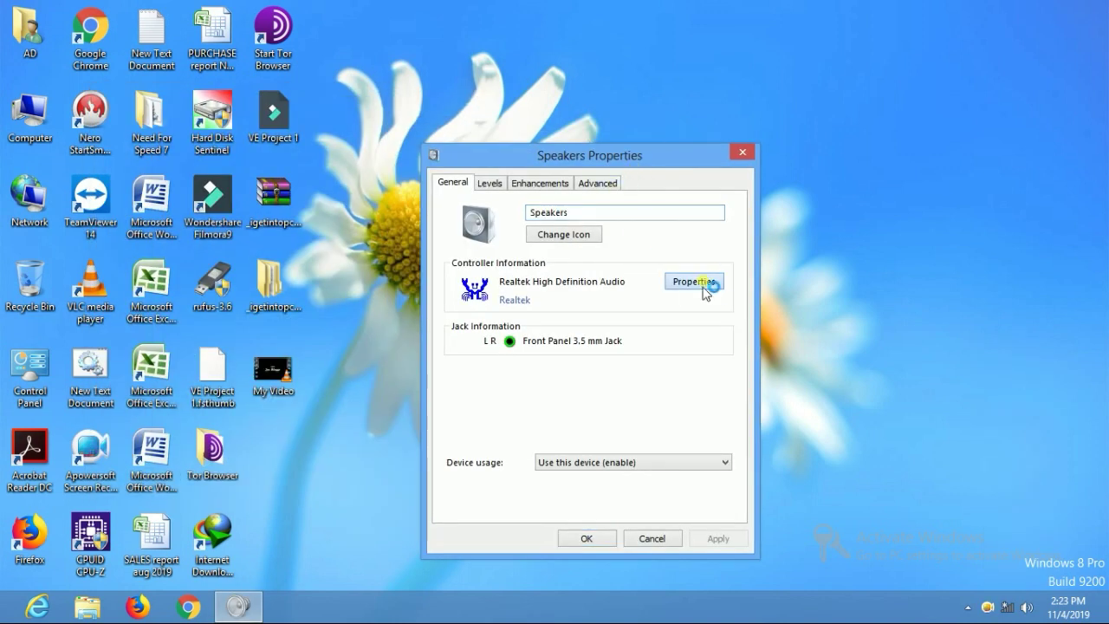
left_click_drag(275, 127, 460, 149)
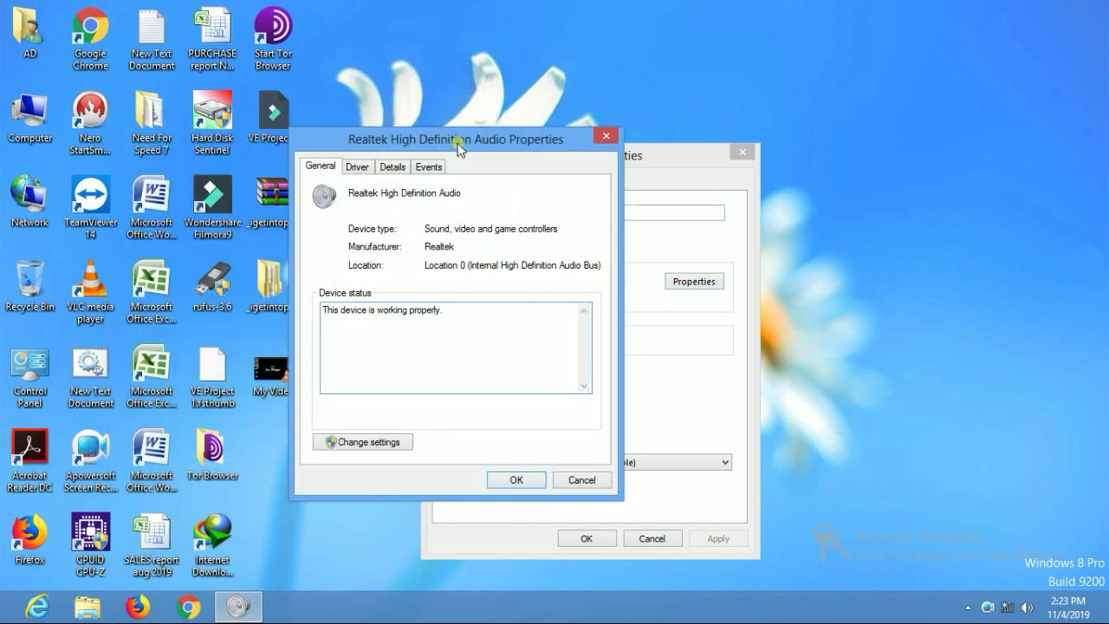
left_click(357, 167)
left_click(393, 166)
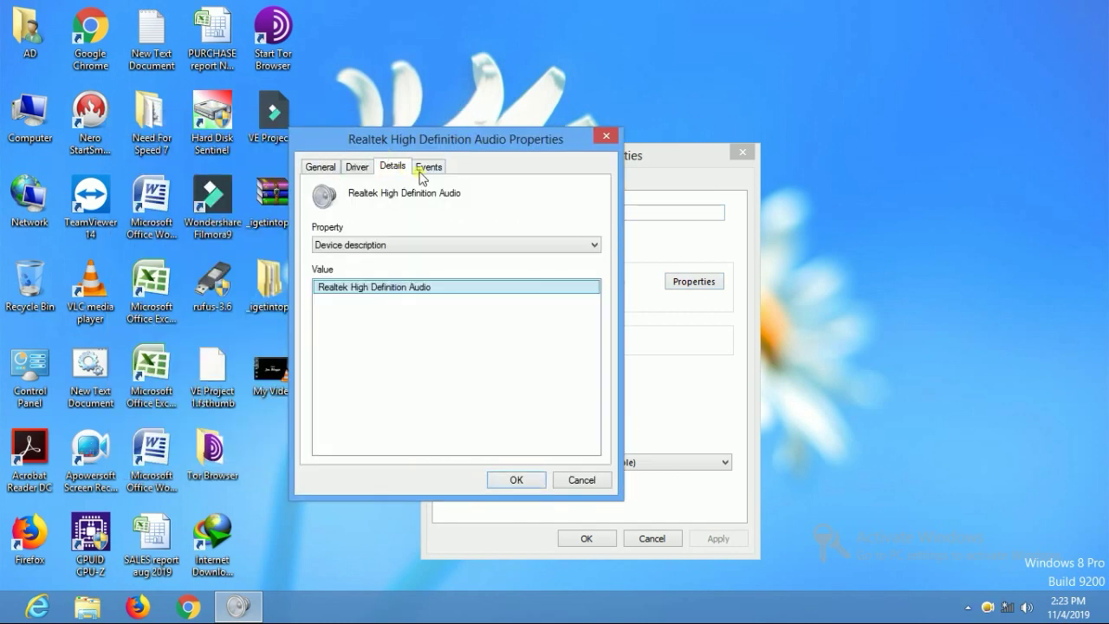
left_click(423, 173)
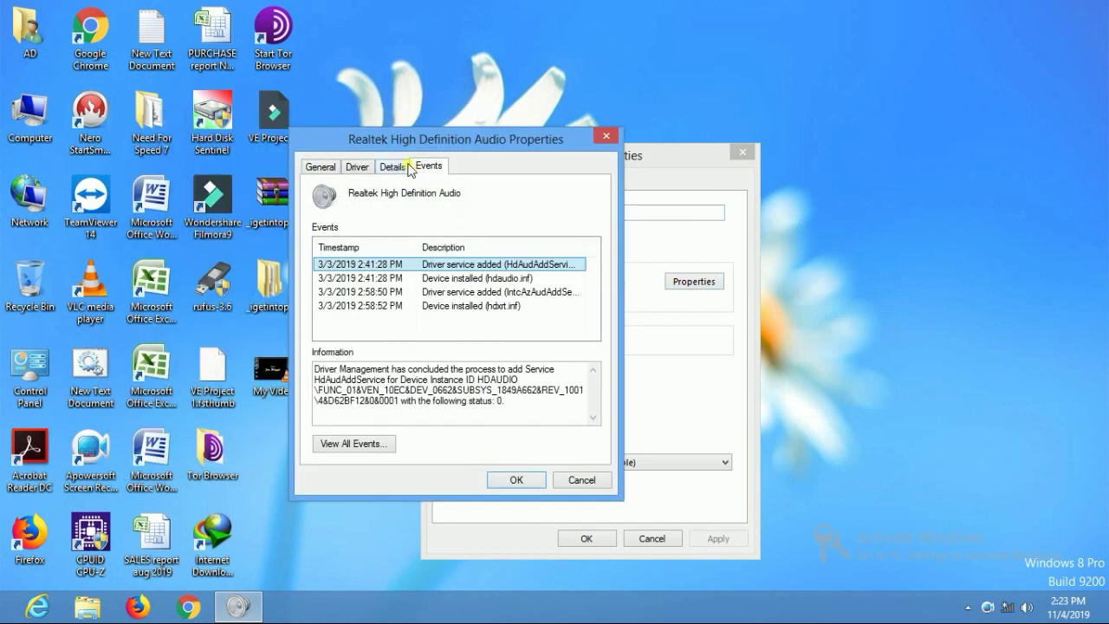
Step: Open Programs and Features in Control Panel and select Realtek High Definition Audio Driver among the installed programs
double_click(30, 372)
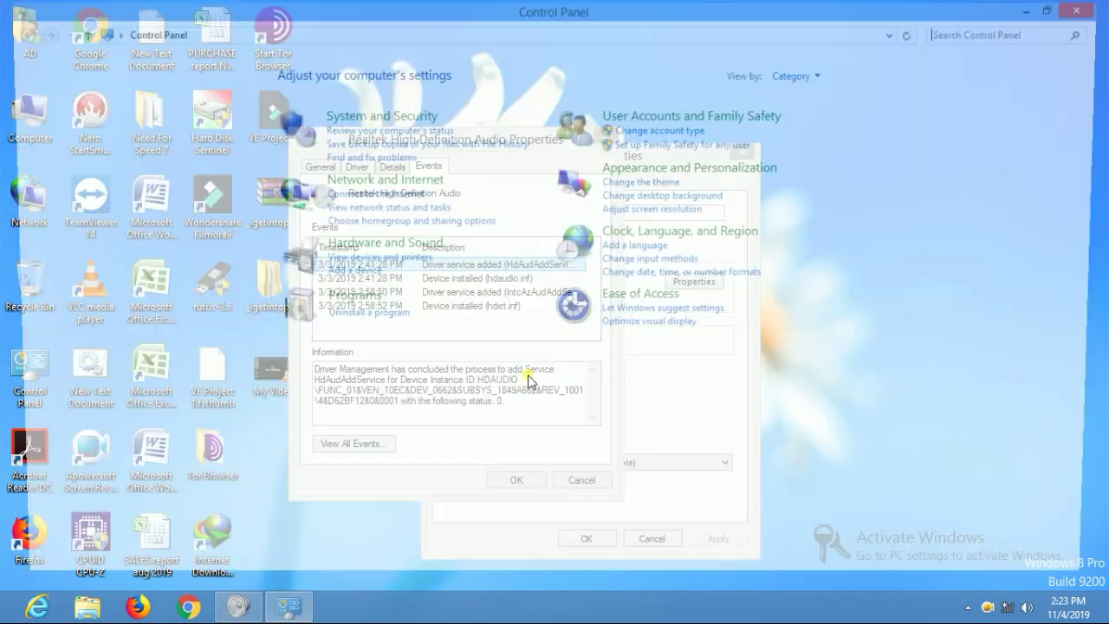
left_click(384, 319)
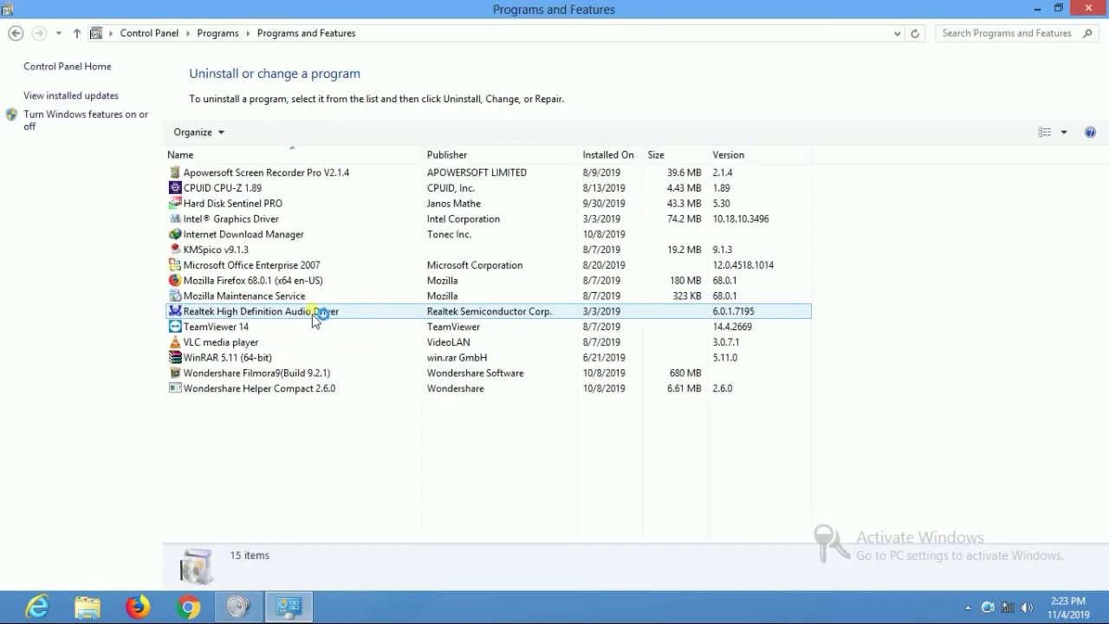
left_click(280, 361)
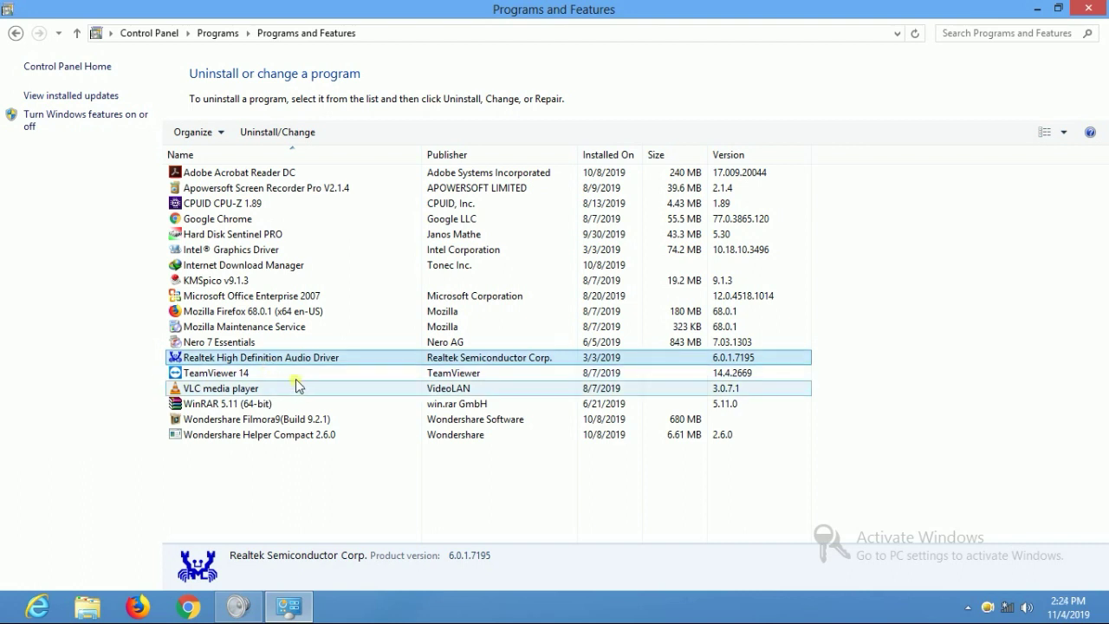
Step: Mute the speakers briefly while the installed programs list is open, and restore the sound
left_click(1029, 610)
left_click(1030, 517)
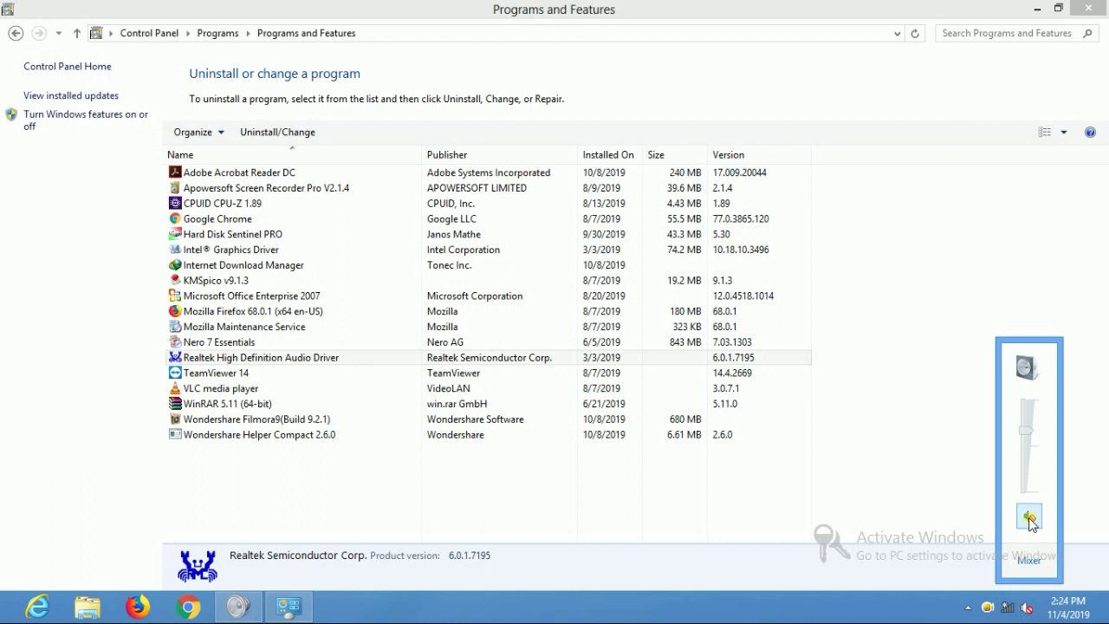
left_click(1031, 518)
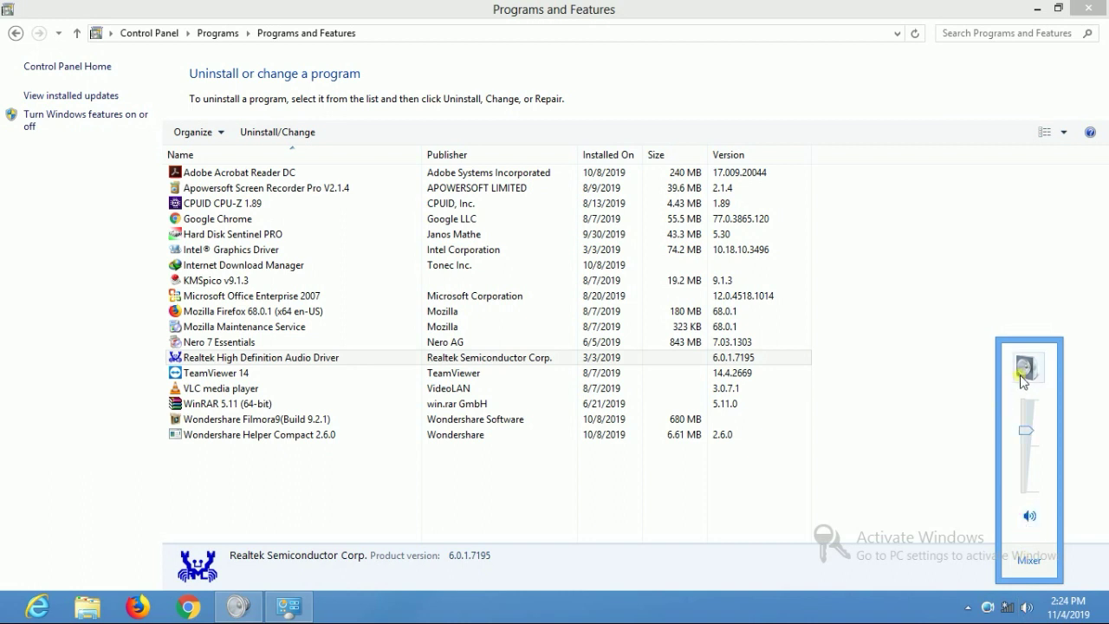
Step: Switch the speakers' device usage to "Don't use this device (disable)", set it back to "Use this device (enable)", and close the properties
left_click(1027, 366)
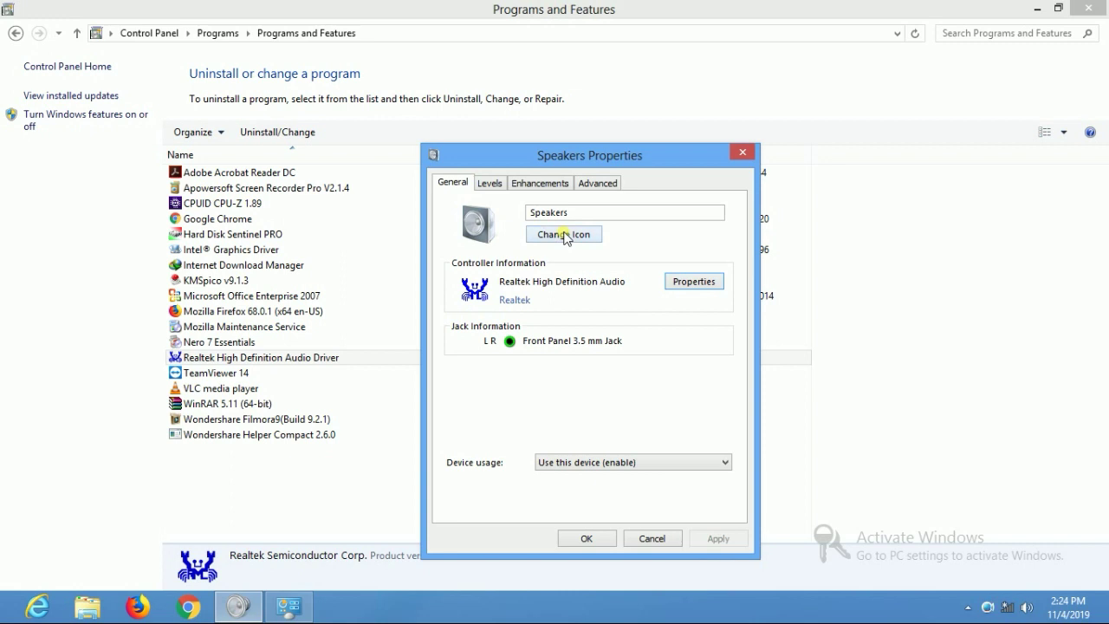
left_click(617, 463)
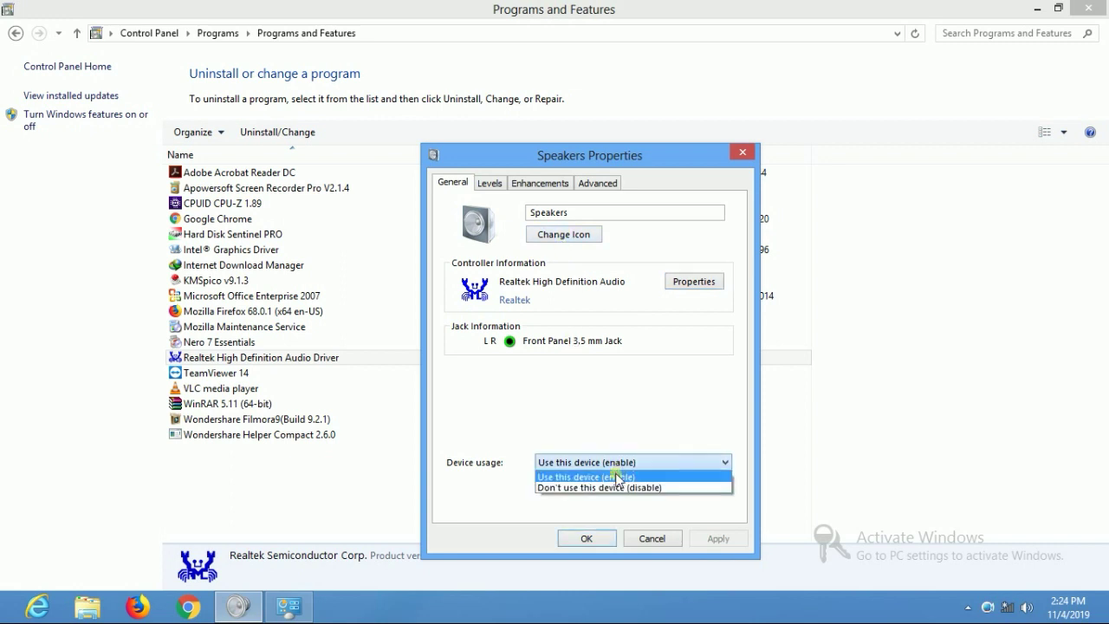
left_click(616, 487)
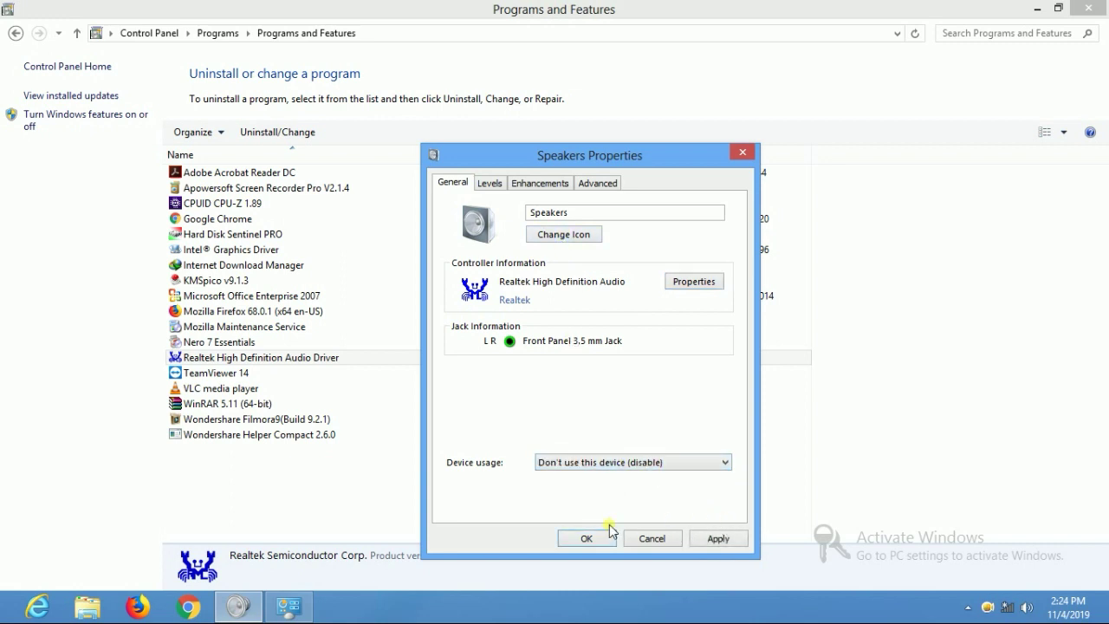
left_click(654, 466)
left_click(617, 475)
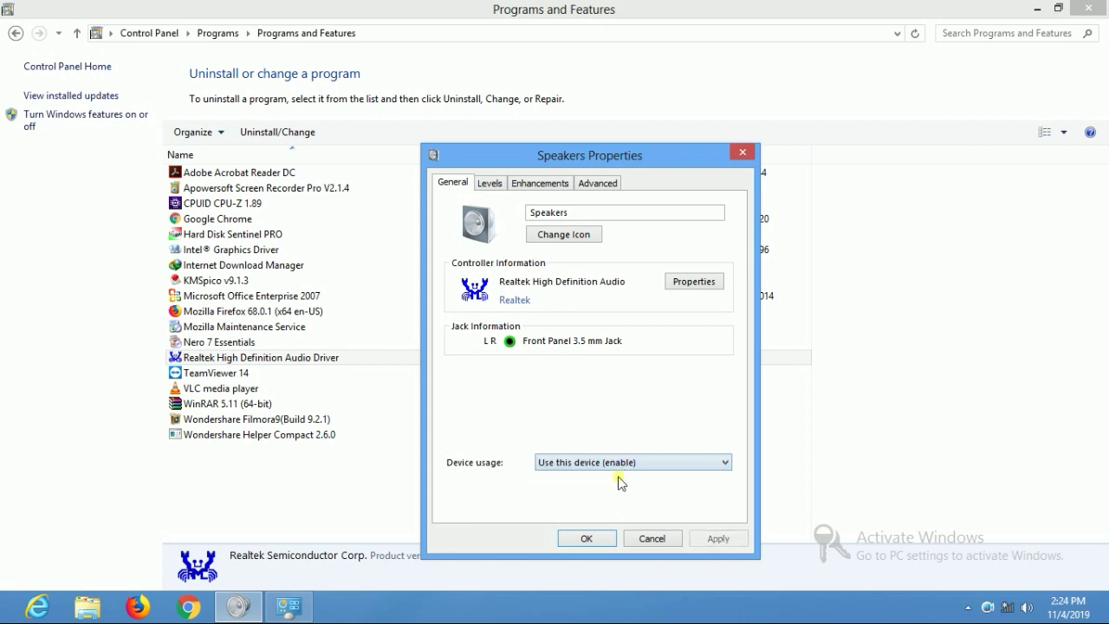
left_click(743, 156)
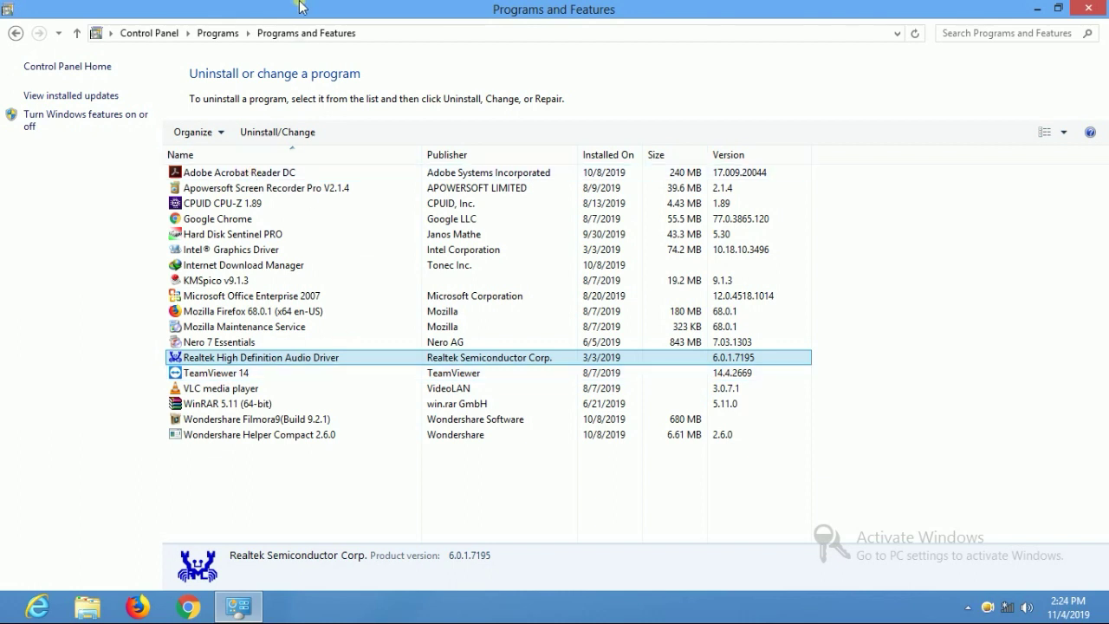
Step: Open Device Manager in a maximized Computer Management window and expand the Audio inputs and outputs category
left_click_drag(299, 7, 607, 93)
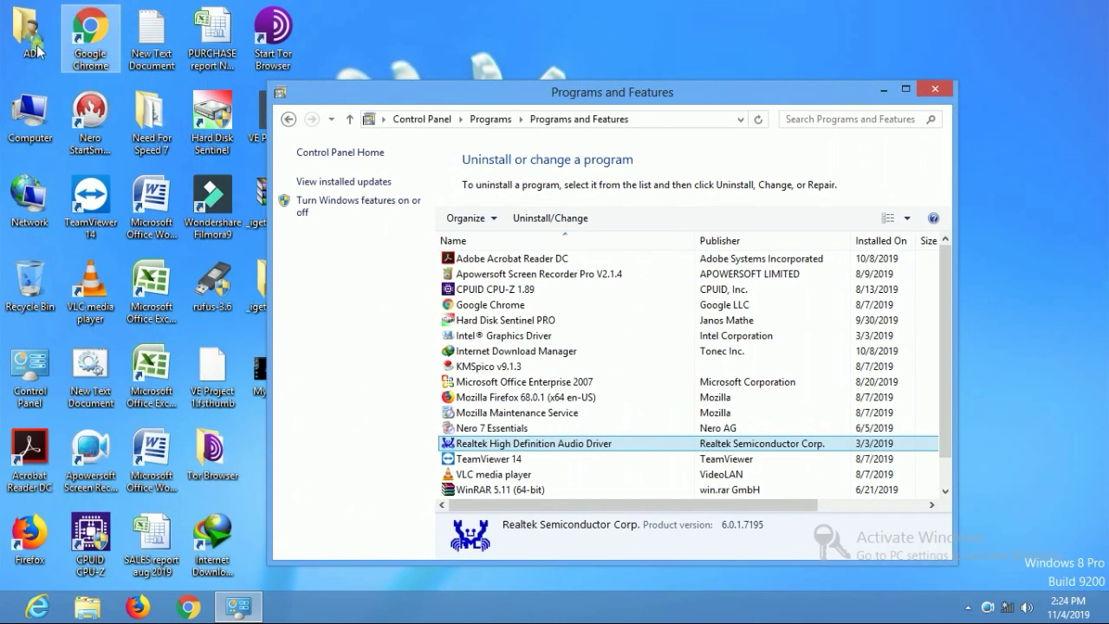
right_click(28, 128)
left_click(84, 171)
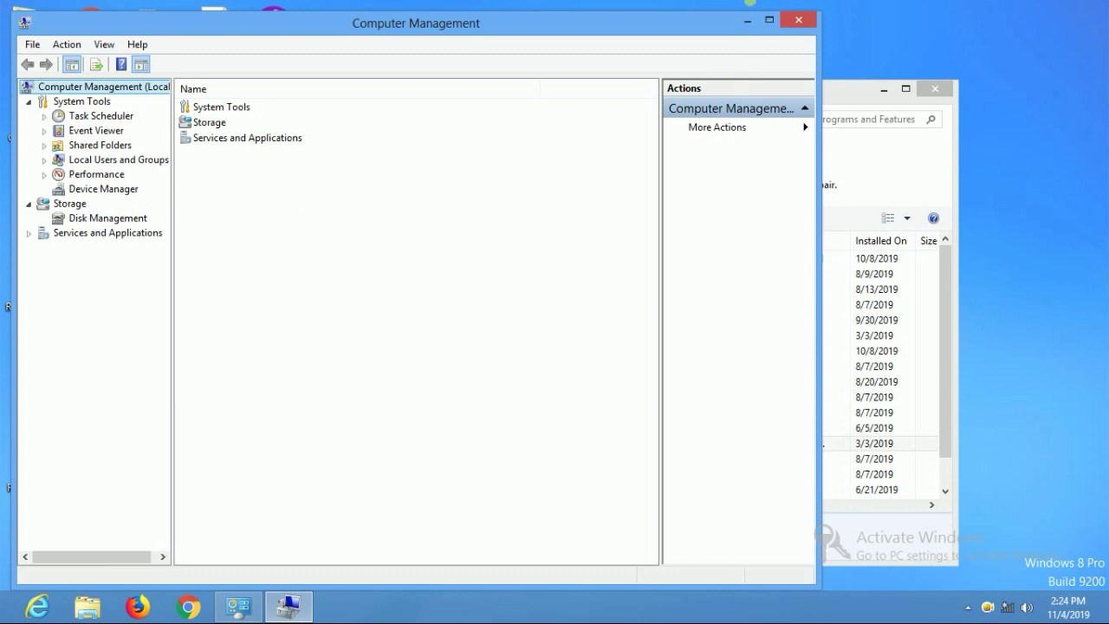
left_click(768, 19)
left_click(95, 172)
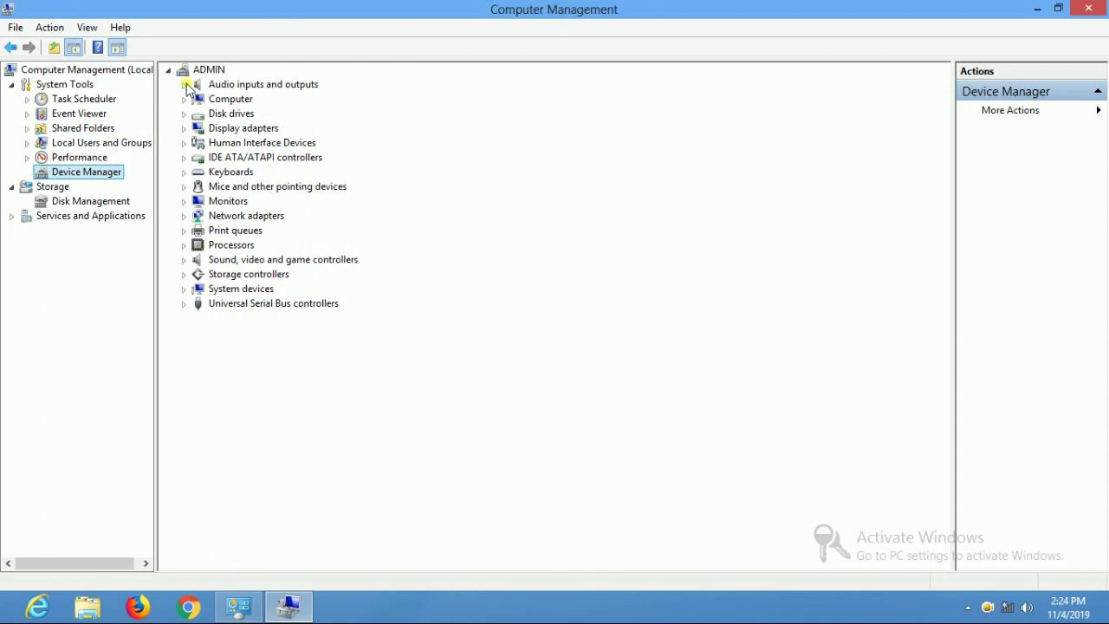
left_click(184, 85)
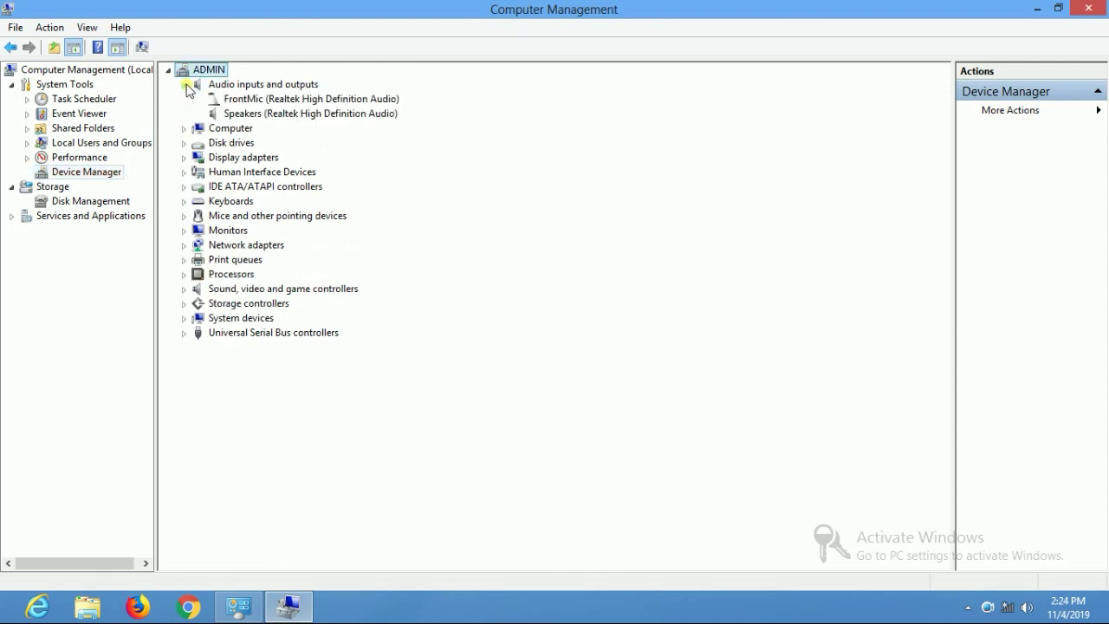
Step: Examine the FrontMic and Speakers (Realtek High Definition Audio) entries for signs of a driver or device problem
left_click(263, 114)
left_click(272, 105)
left_click(270, 114)
left_click(271, 99)
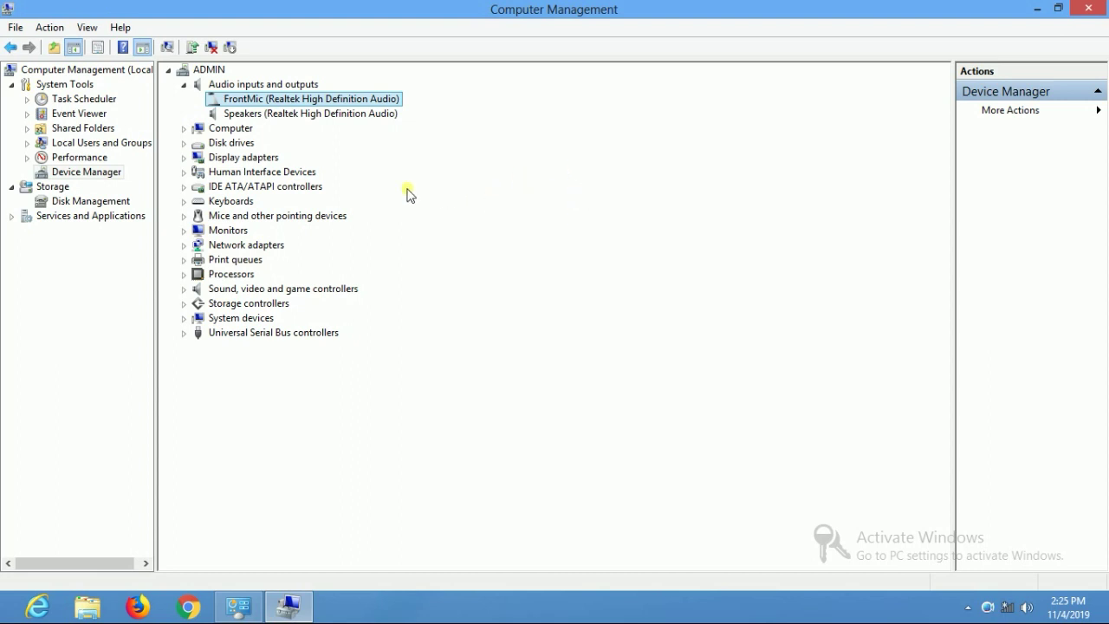
left_click(257, 121)
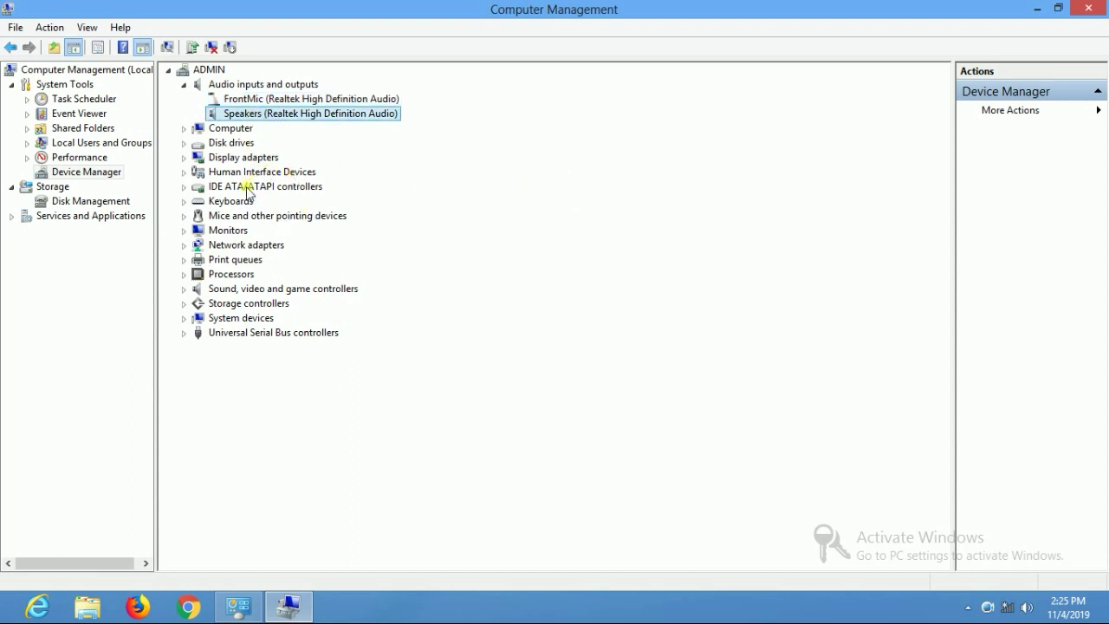
left_click(249, 86)
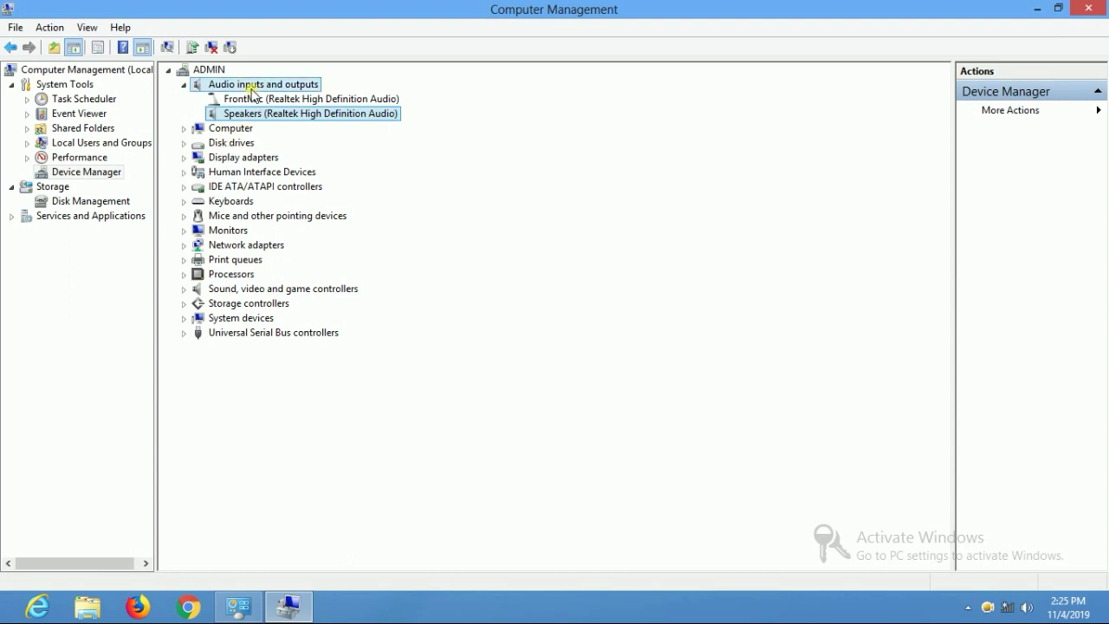
left_click(255, 98)
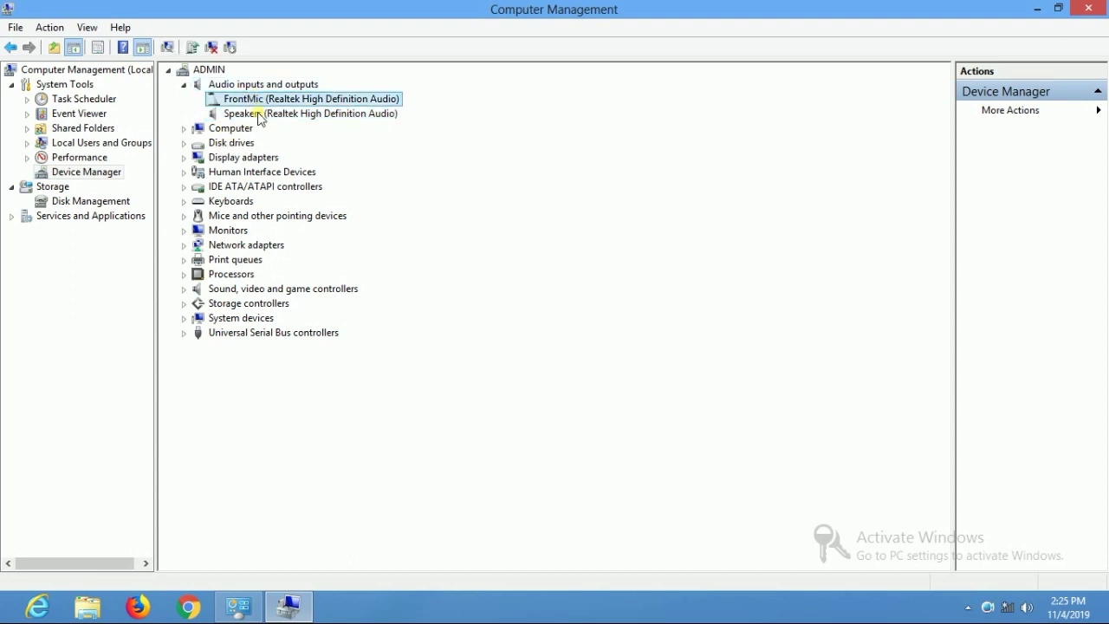
left_click(257, 113)
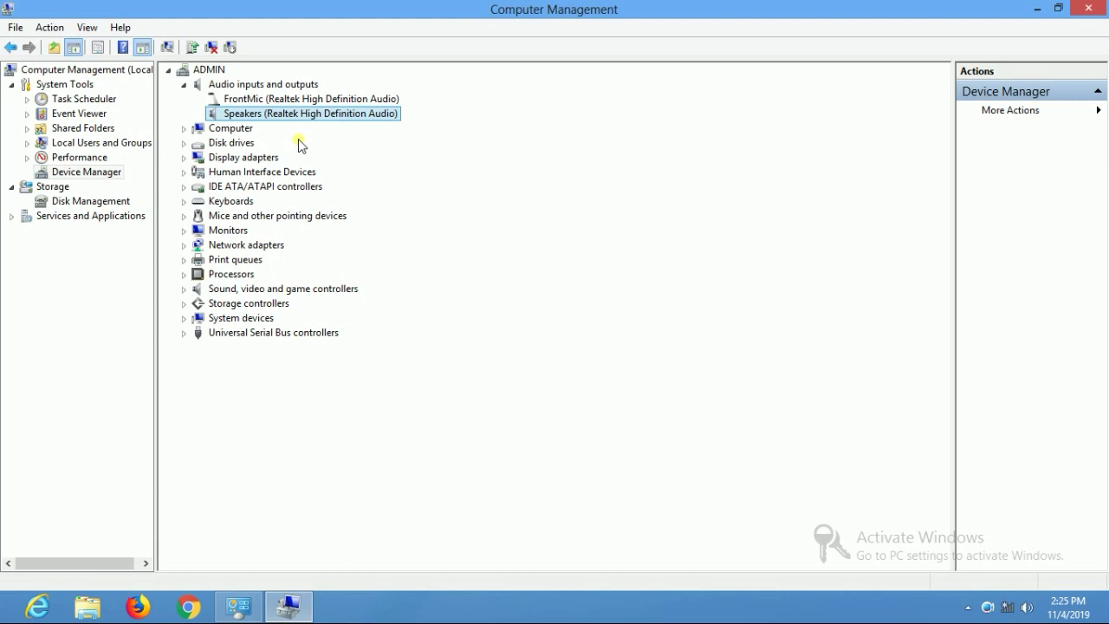